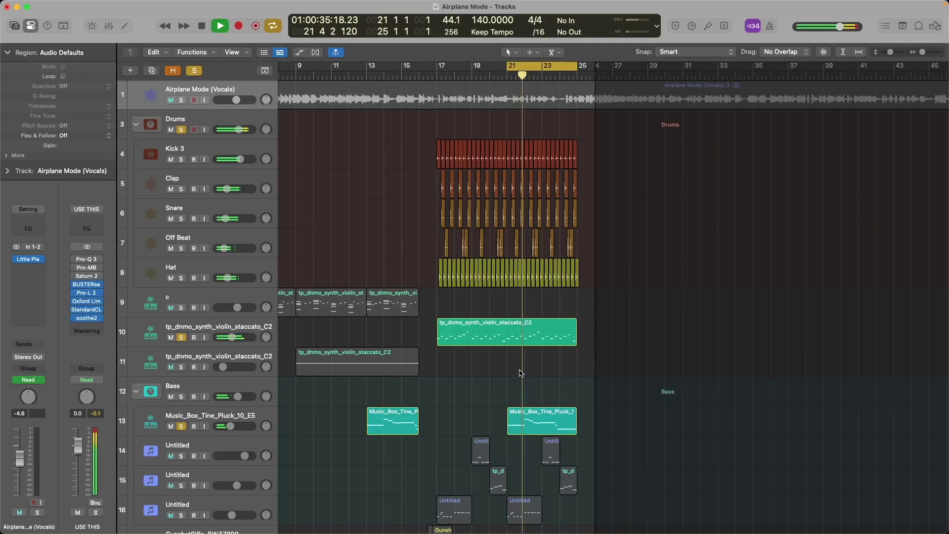
scroll(520, 372, down, 3)
scroll(520, 372, up, 3)
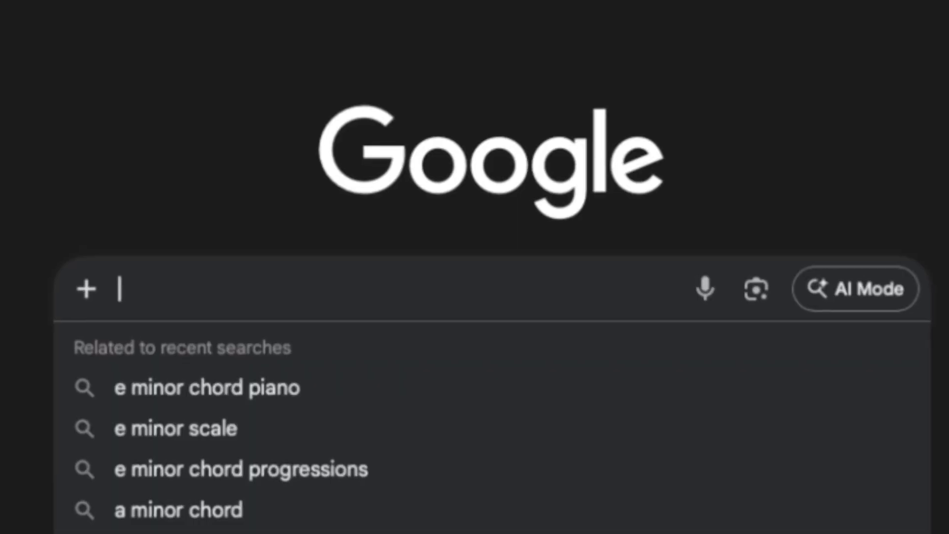
Switch to Google and enter the search query "pop chord sequence in e minor"
text(pop chord sequence i)
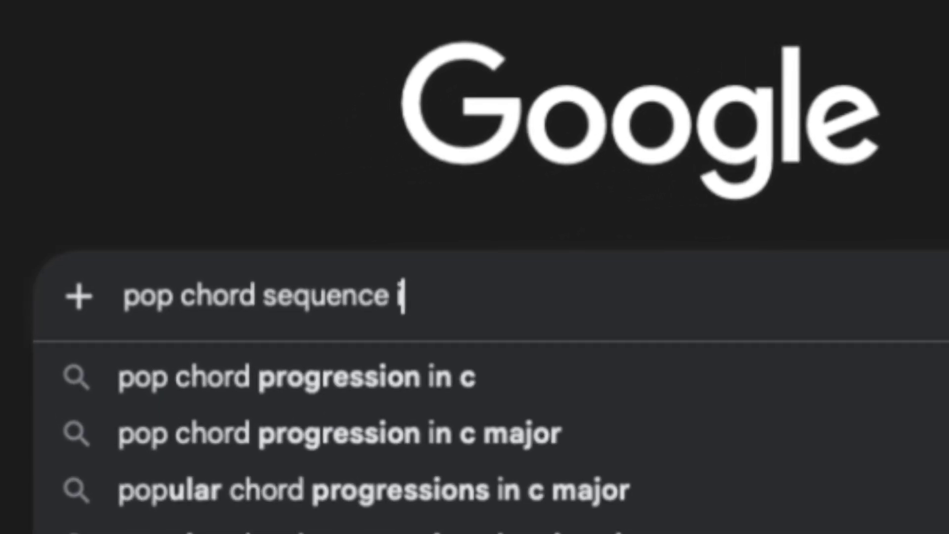
text(n e minor)
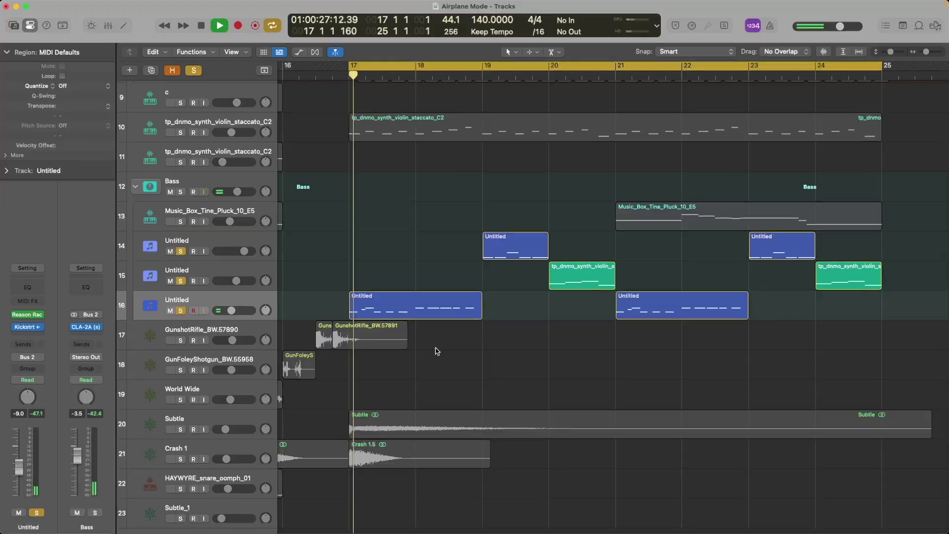
Examine the notes of all the bass regions on tracks 14 to 16 together in the Piano Roll, with no notes selected, and close it
drag(903, 316, 438, 254)
double_click(442, 308)
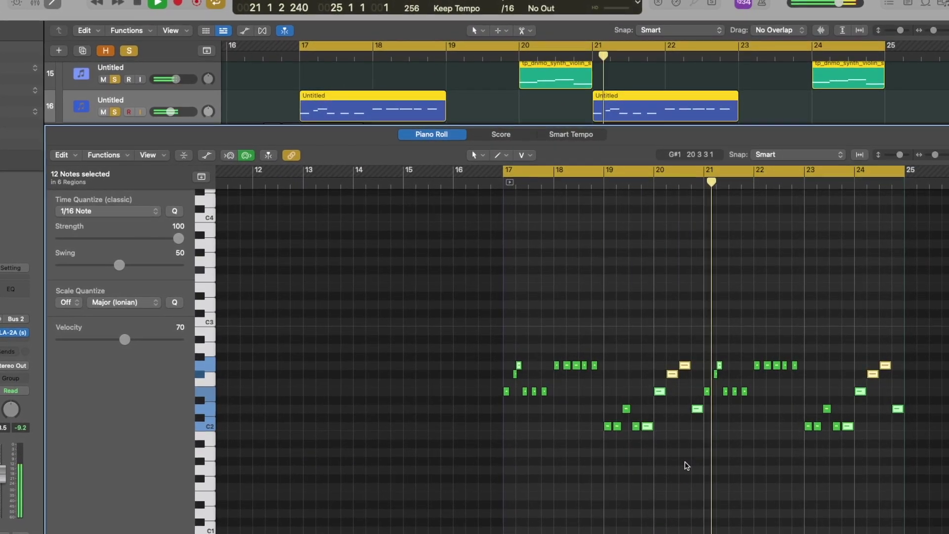
click(551, 271)
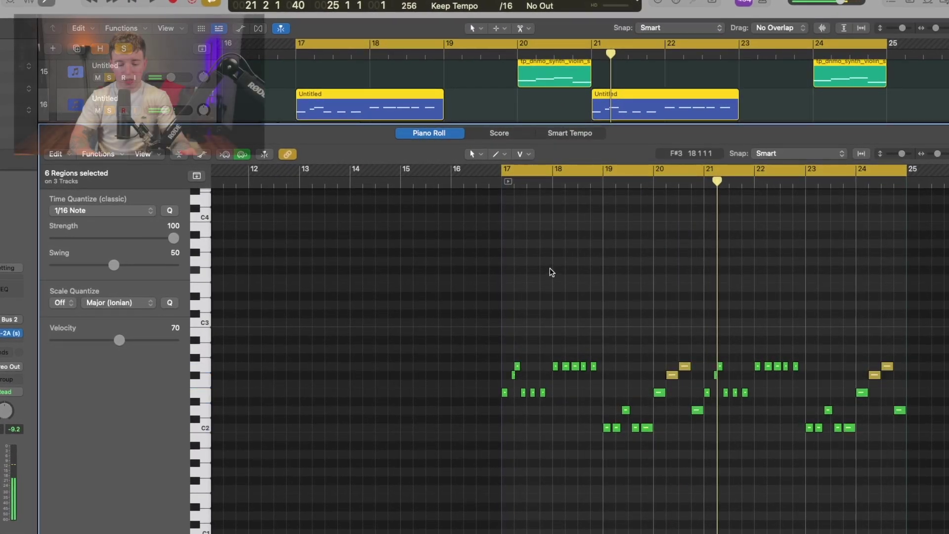
click(54, 1)
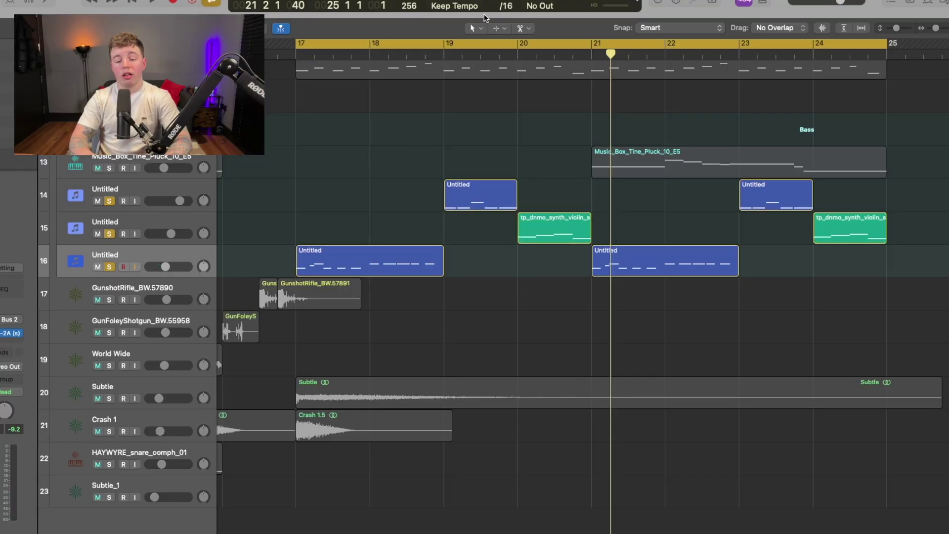
Audition the soloed bass tracks by looping bars 17 to 19 and bars 19 to 21
drag(444, 43, 305, 54)
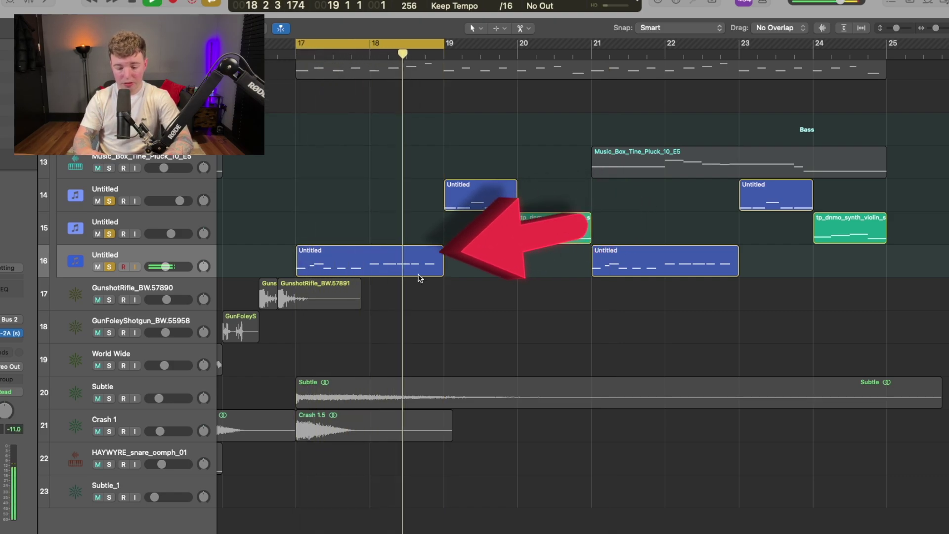
key(space)
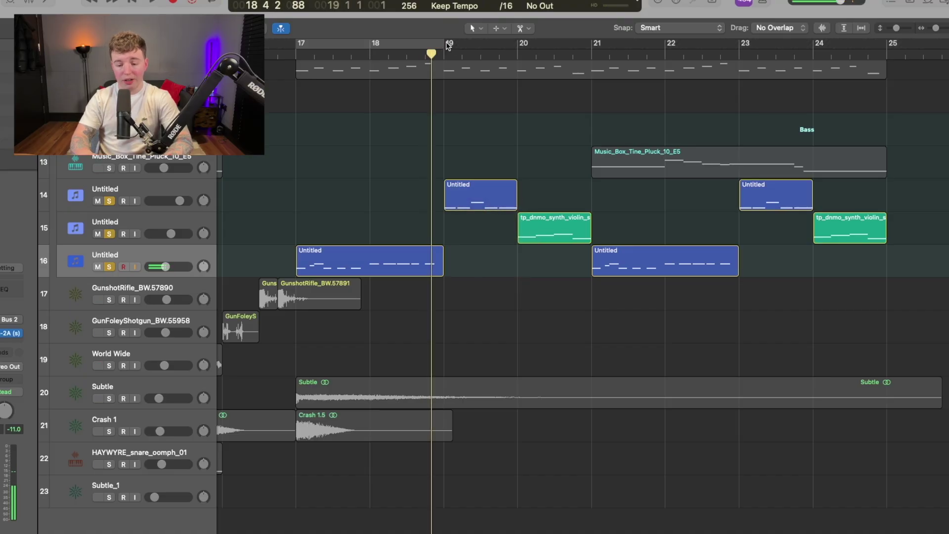
drag(448, 45, 586, 79)
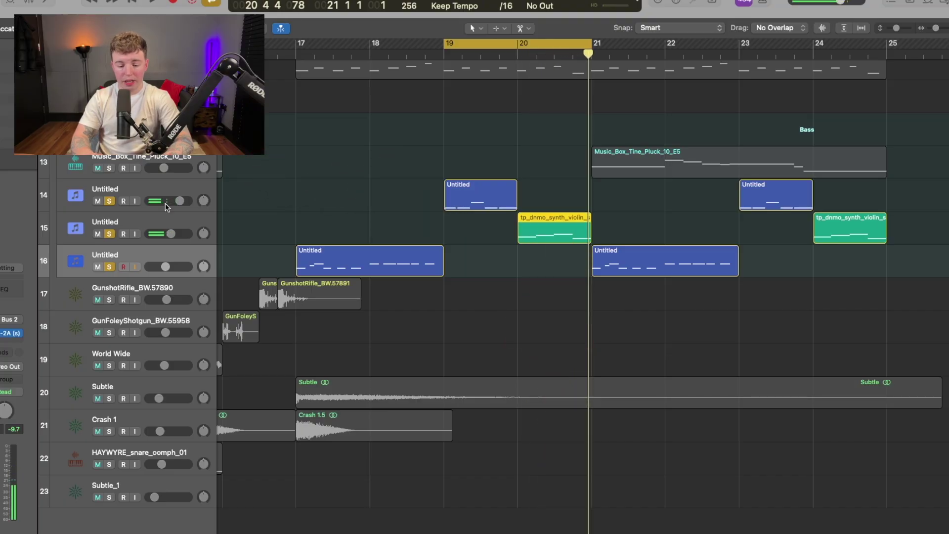
Loop bar 20 and examine the notes of the tp_dnmo_synth_violin region on track 15 in the Piano Roll, closing it when done
click(554, 230)
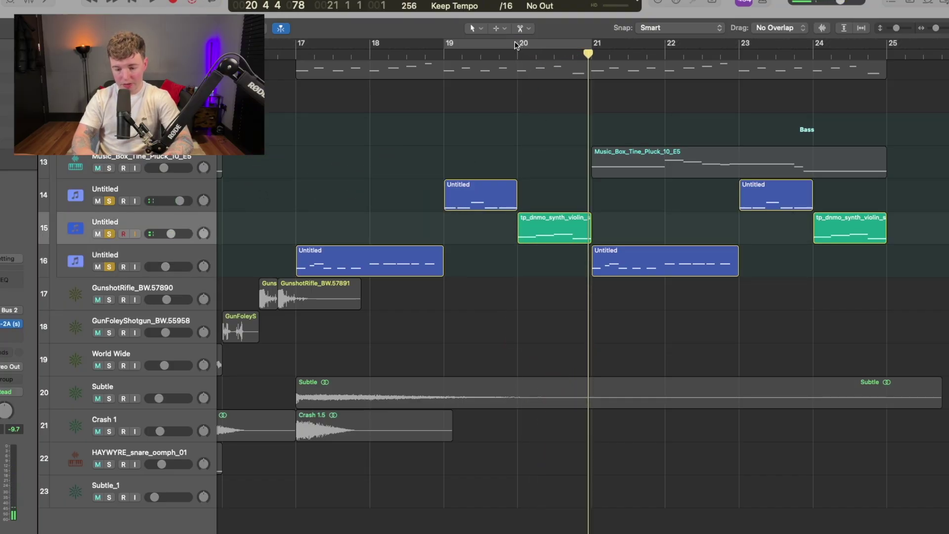
drag(517, 43, 591, 47)
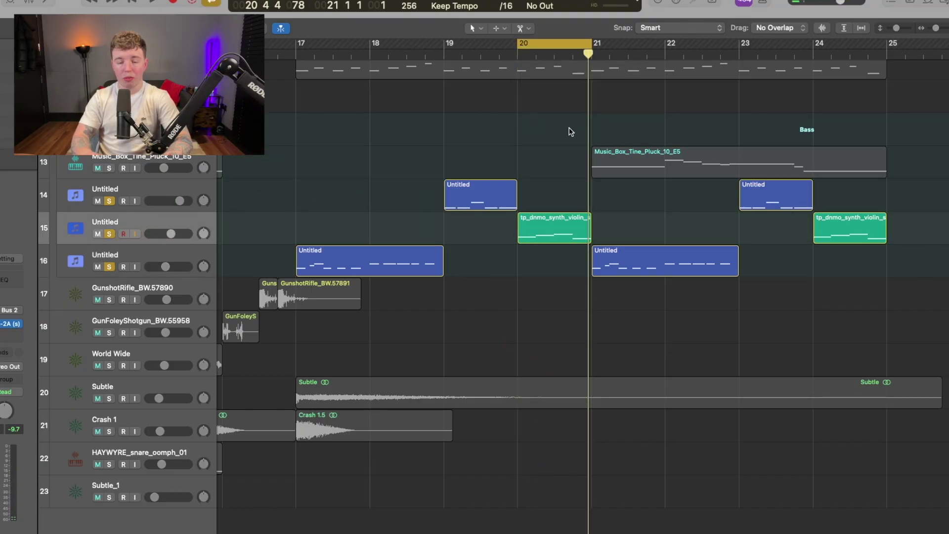
double_click(569, 223)
scroll(566, 402, right, 5)
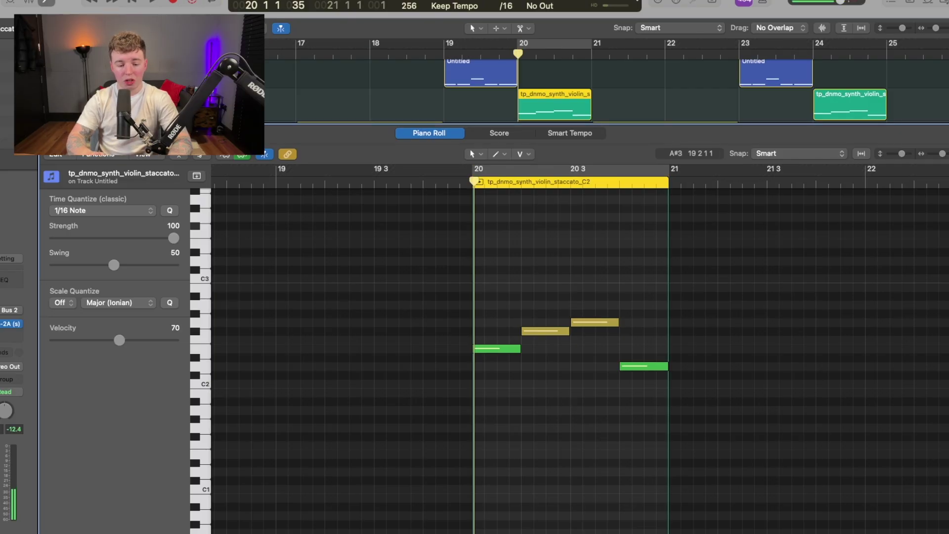
key(e)
Solo the Untitled bass on track 15
scroll(624, 265, up, 3)
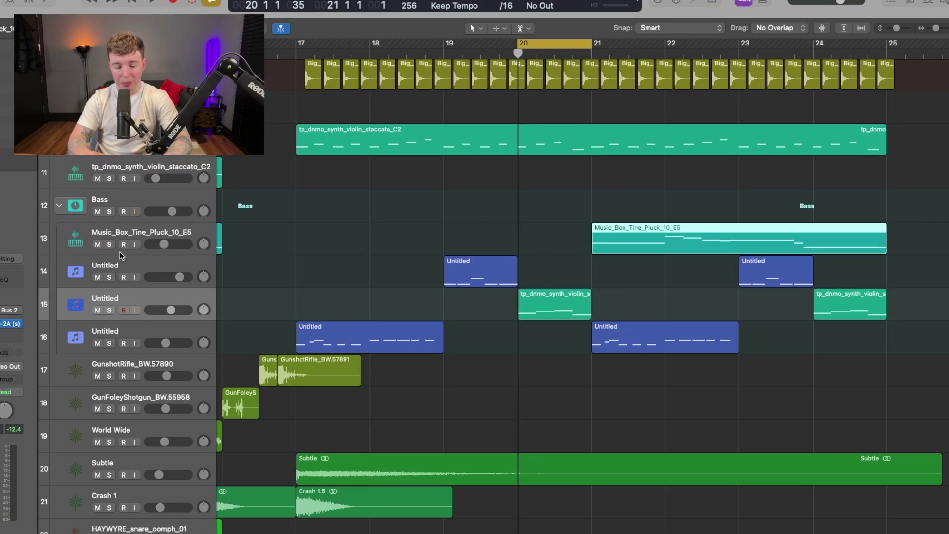
click(109, 310)
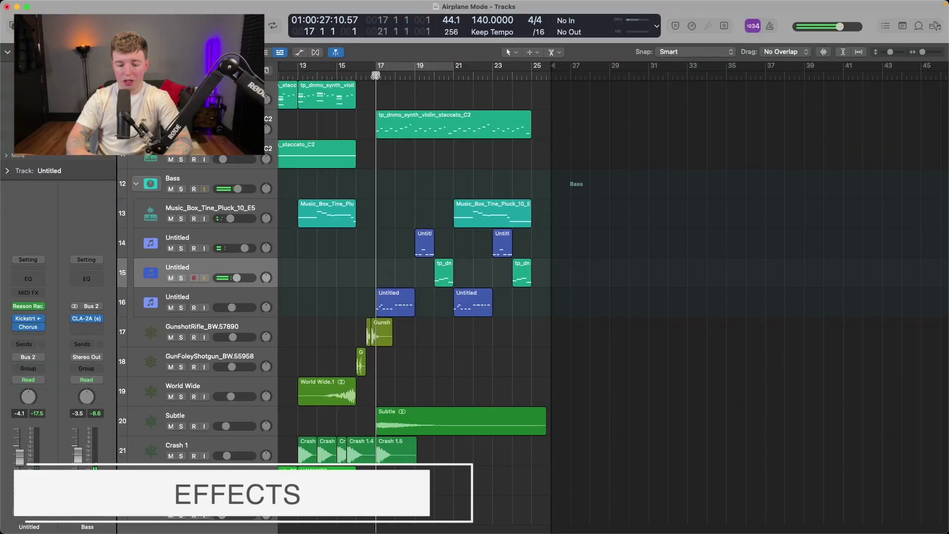
Solo the Subtle and Crash 1 effect tracks and play them from bar 17
scroll(466, 322, down, 2)
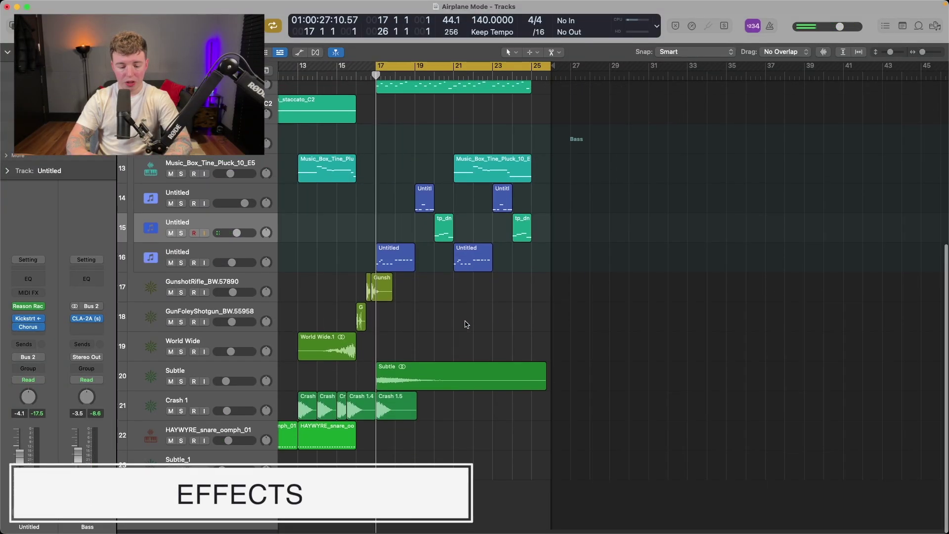
click(182, 385)
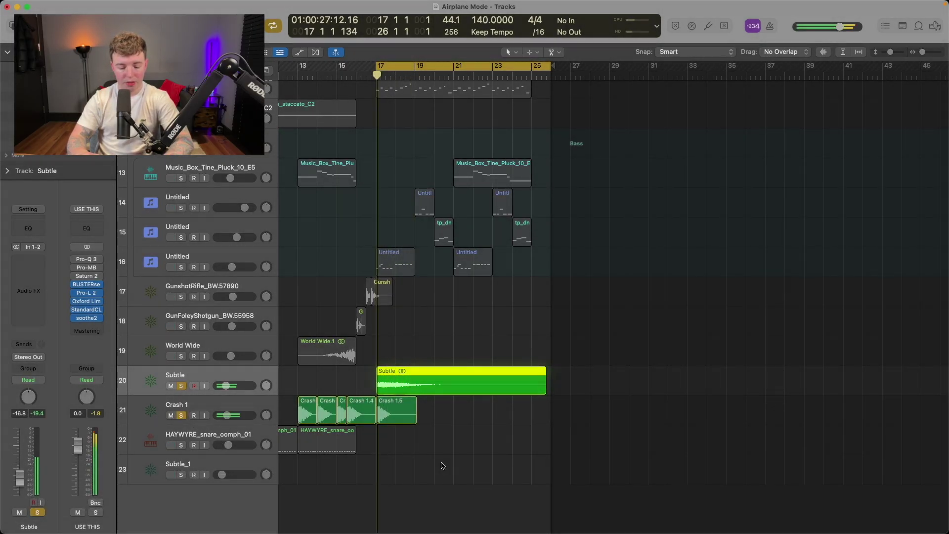
Select the intro chord track "c" and set the cycle range to bars 1 to 16
scroll(197, 346, up, 3)
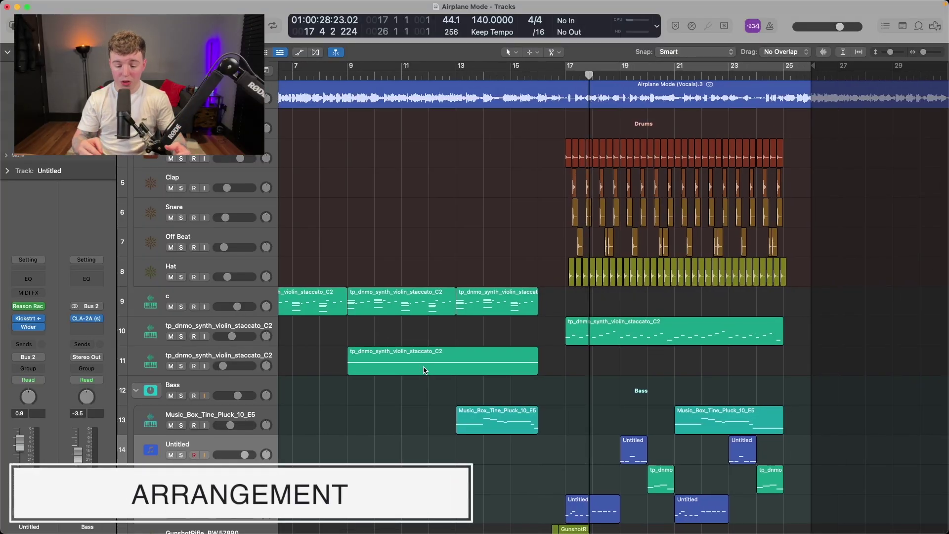
scroll(424, 369, left, 5)
scroll(407, 276, down, 10)
scroll(407, 276, up, 8)
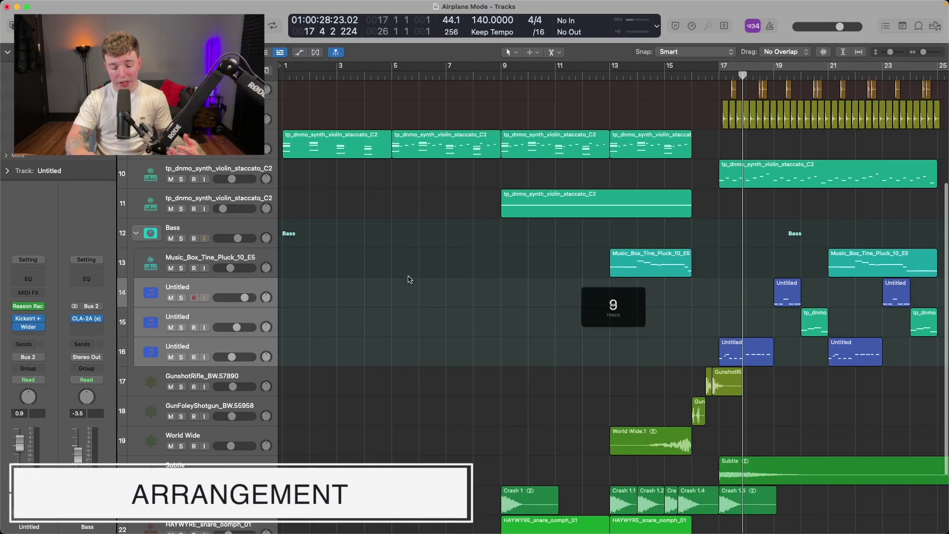
click(222, 155)
scroll(459, 298, up, 2)
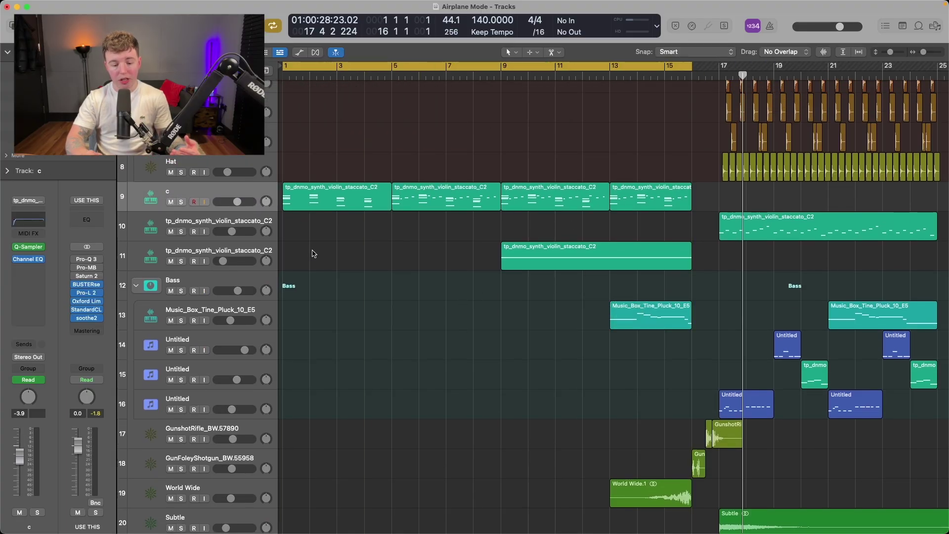
scroll(409, 272, up, 5)
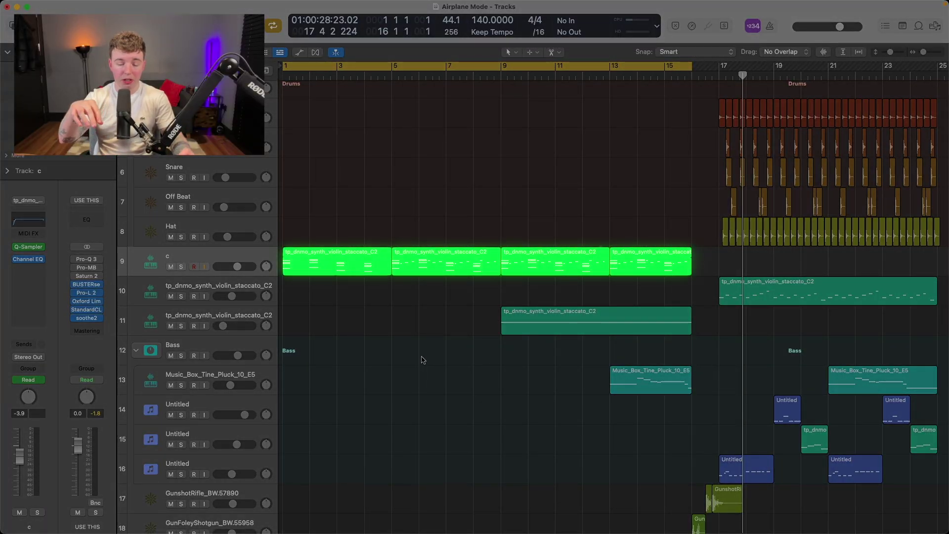
scroll(423, 359, down, 1)
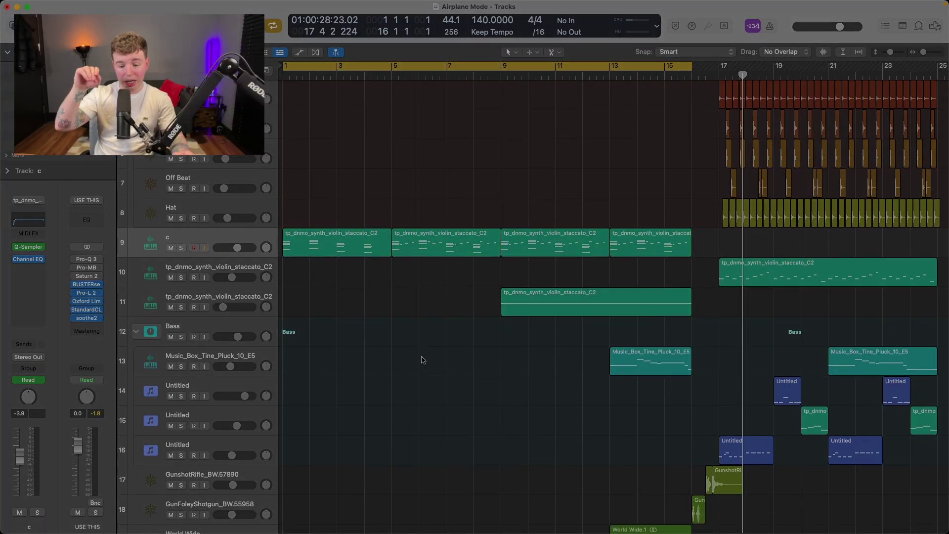
Loop bars 9 to 16 and audition the violin staccato region on track 11 in solo, turning its solo off when done
drag(504, 72, 693, 71)
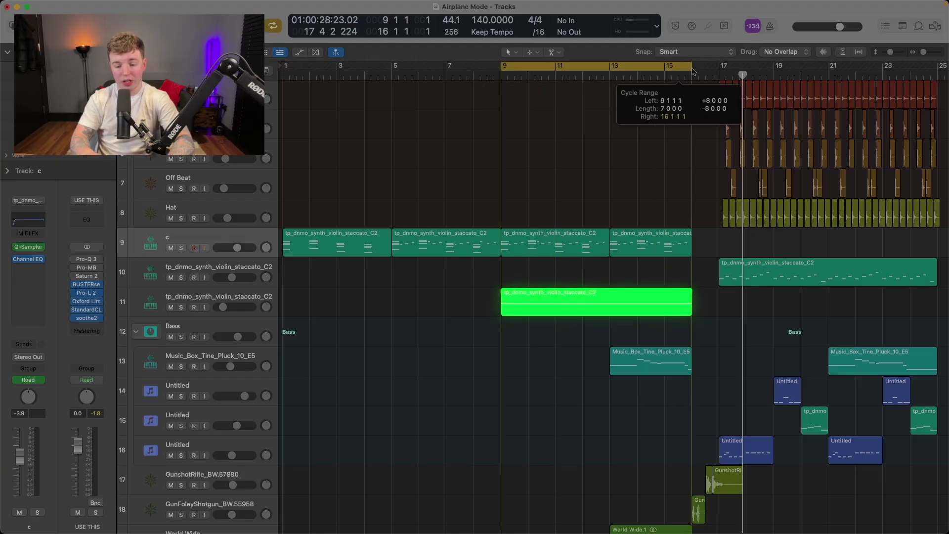
click(182, 307)
key(space)
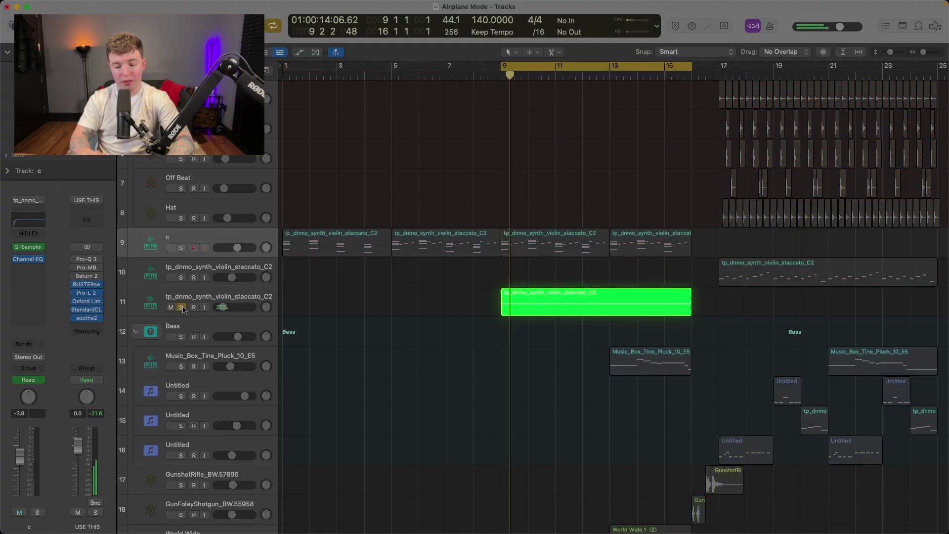
scroll(622, 247, down, 3)
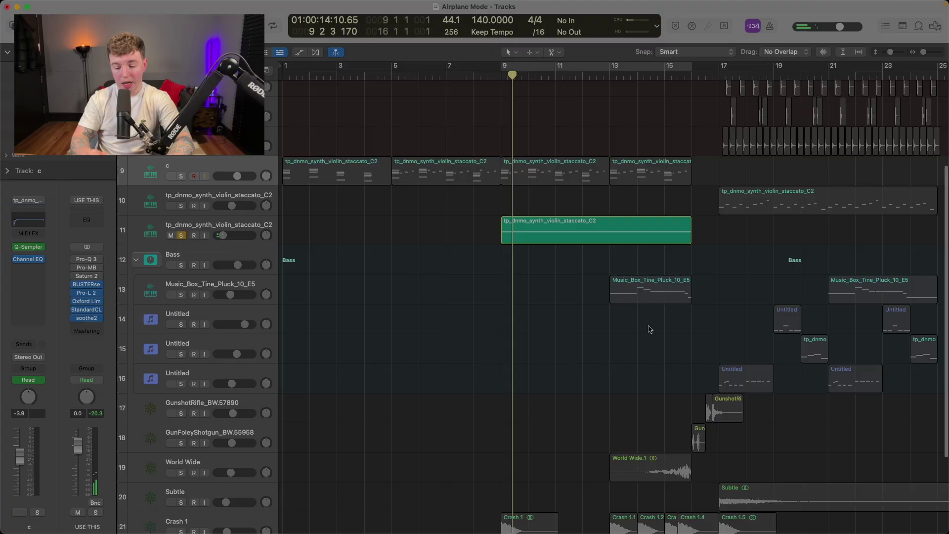
click(180, 236)
Solo track "c", examine its intro chord regions in the Piano Roll while looping bars 5 to 9, and close the editor
scroll(494, 297, down, 4)
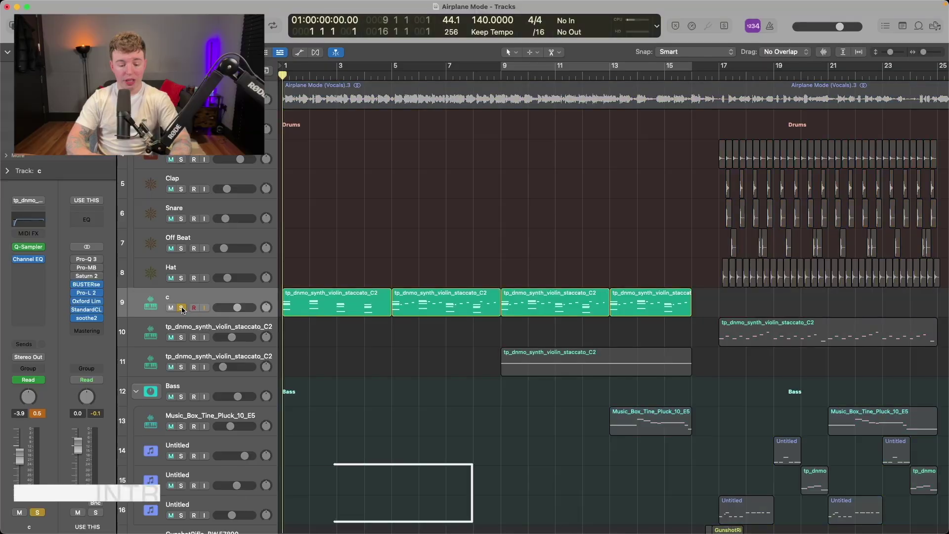
key(p)
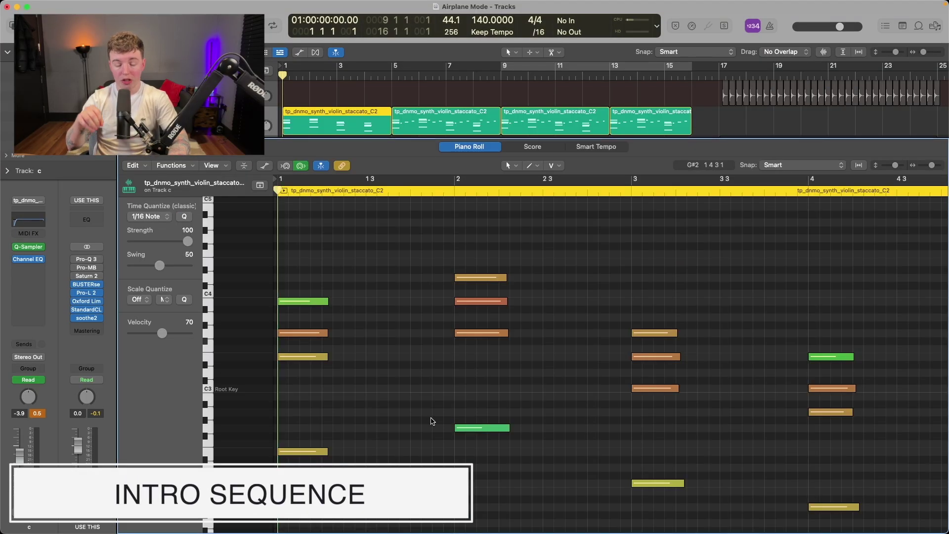
key(space)
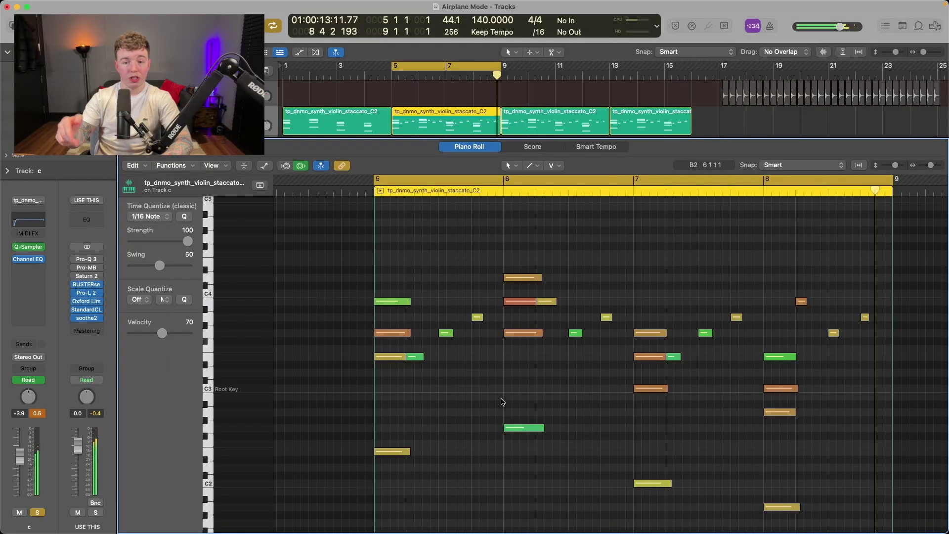
key(e)
Set the cycle range to bars 9 to 17 and examine the soloed track 11 violin region in the Piano Roll, closing it when done
scroll(434, 262, right, 3)
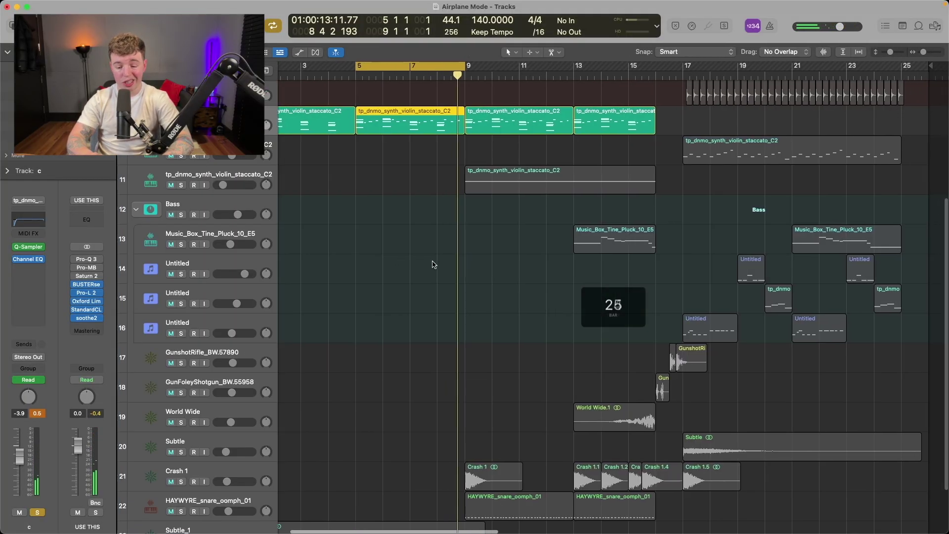
key(c)
drag(462, 71, 656, 93)
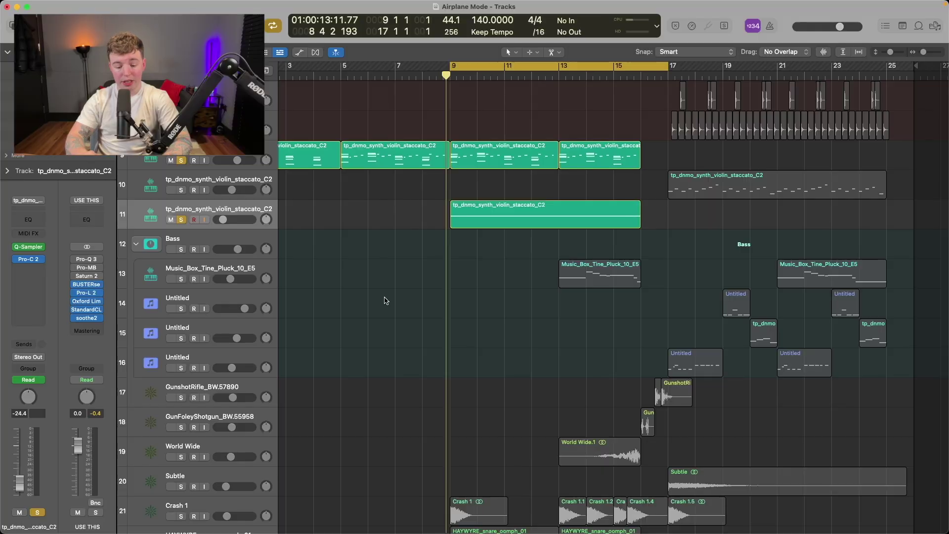
scroll(386, 301, down, 3)
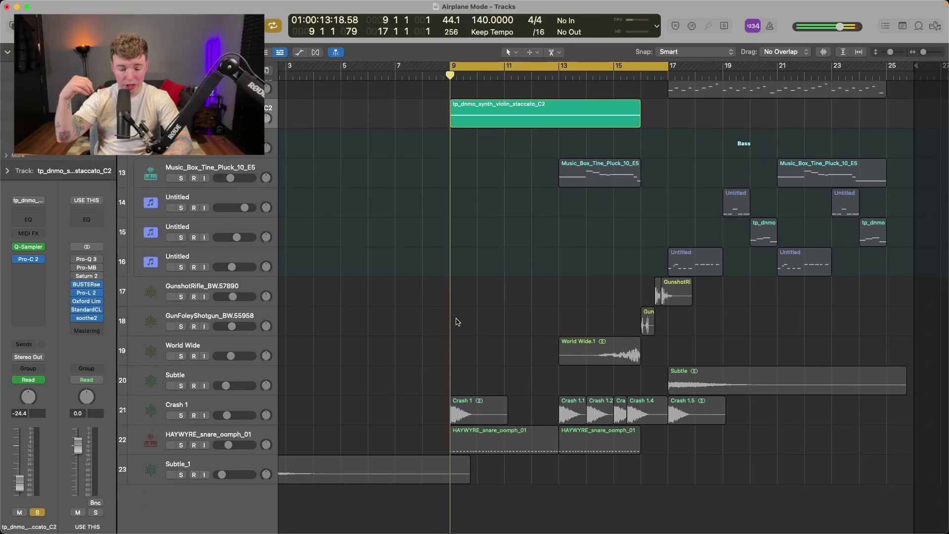
double_click(514, 123)
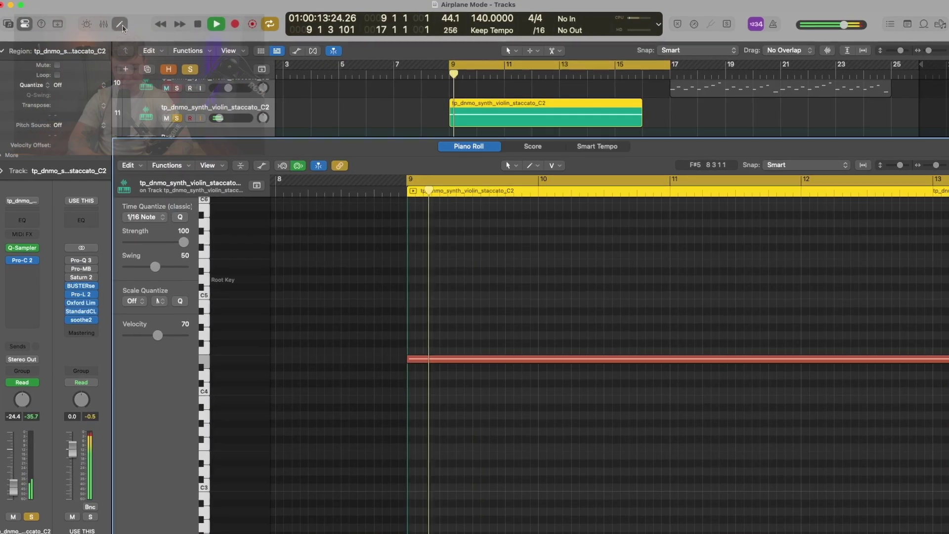
key(p)
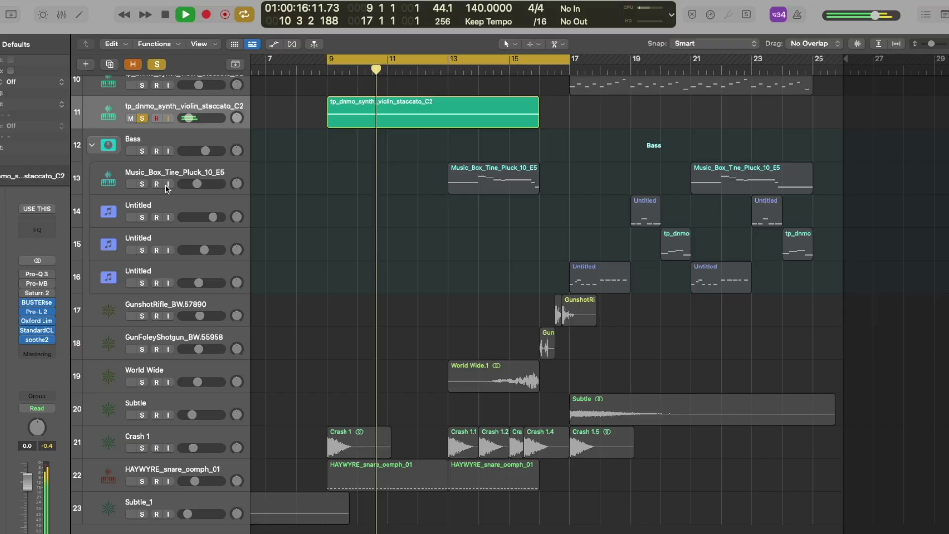
Solo the Music_Box_Tine_Pluck_10_E5 track to hear its melody
click(164, 179)
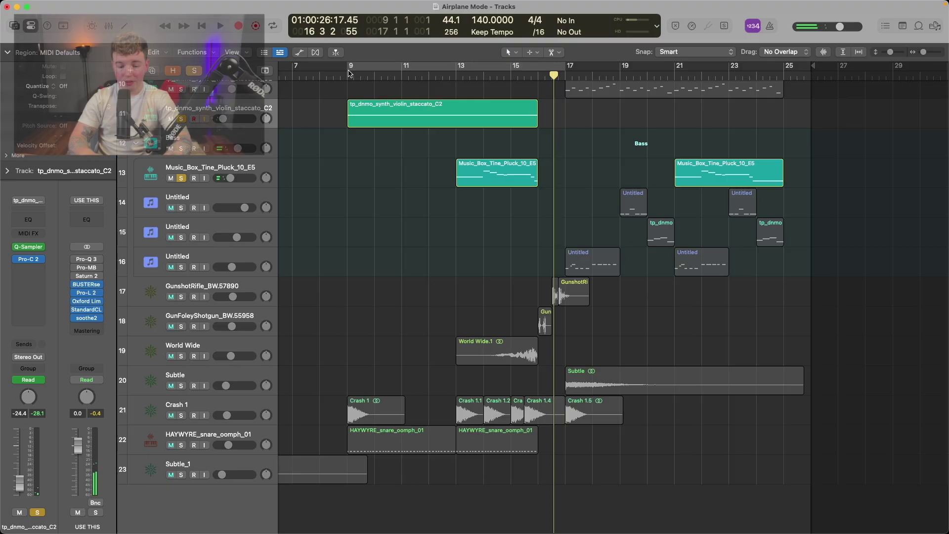
Set the cycle range to bars 9 to 18 and solo only the effect tracks 17 to 22
drag(349, 73, 592, 77)
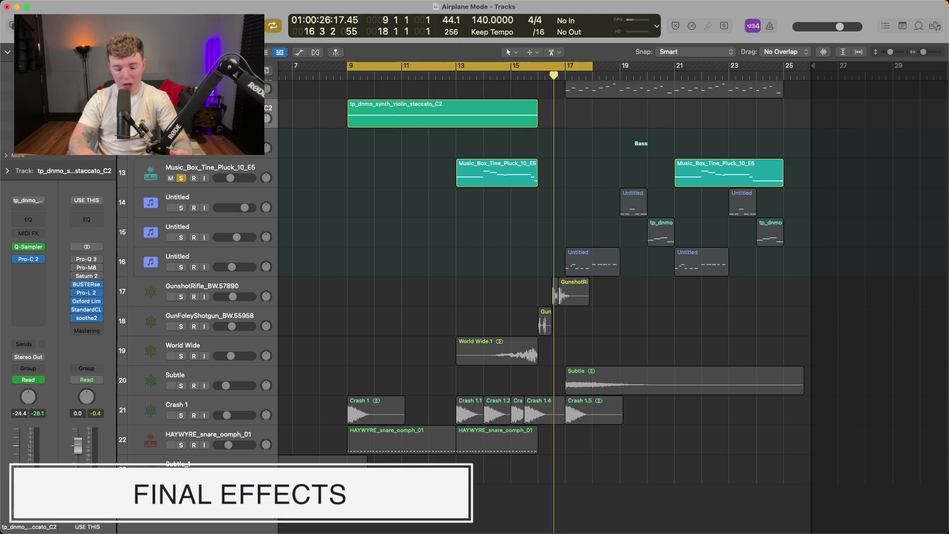
key(super+a)
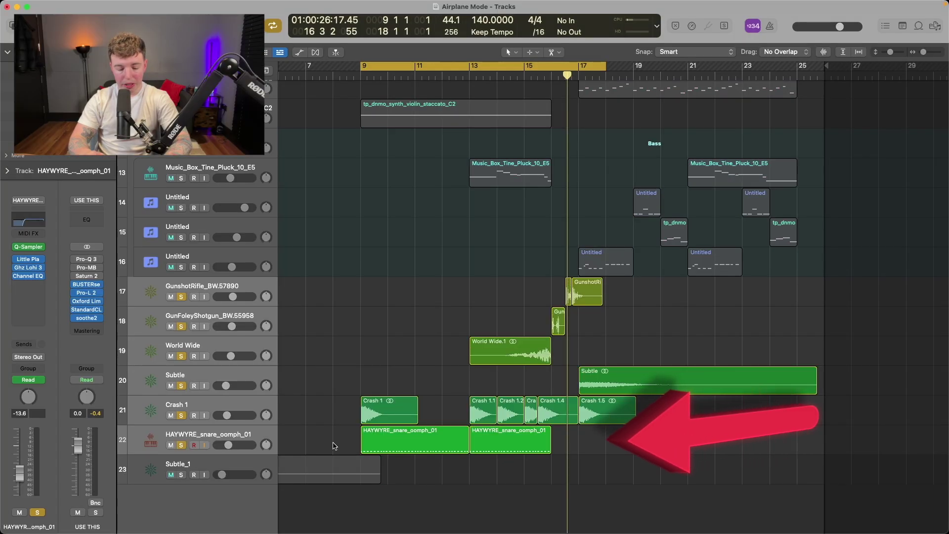
Examine the HAYWYRE_snare_oomph_01 build-up regions in the Piano Roll, fitting all their notes in view, and close the editor
click(333, 446)
double_click(488, 443)
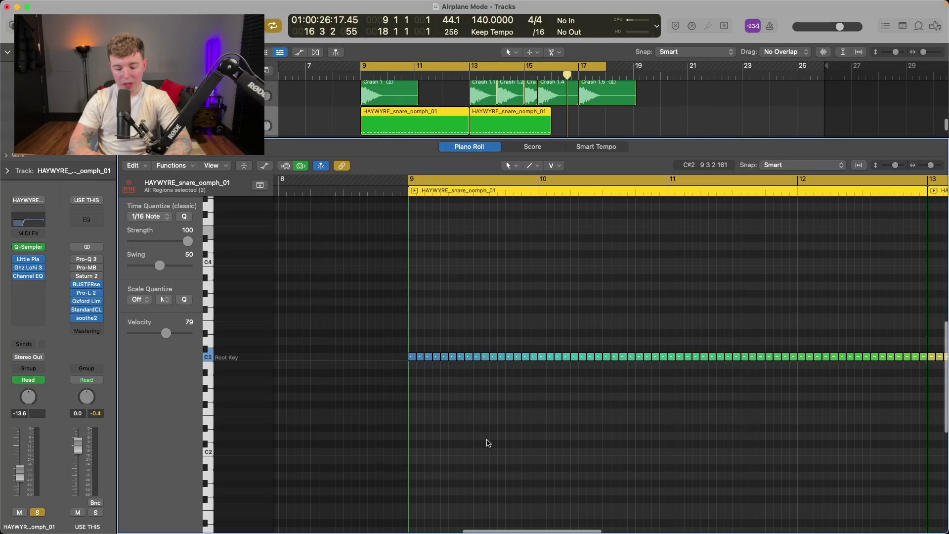
key(z)
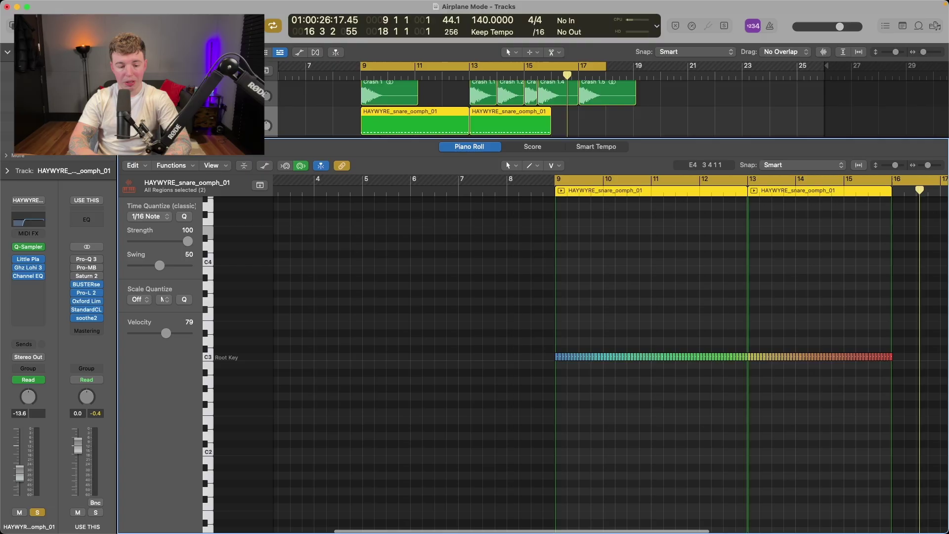
key(e)
Show track automation and inspect the snare track's Ghz Lohi 3 Filter Freq curve, returning the lane to Little Plat Mix
key(a)
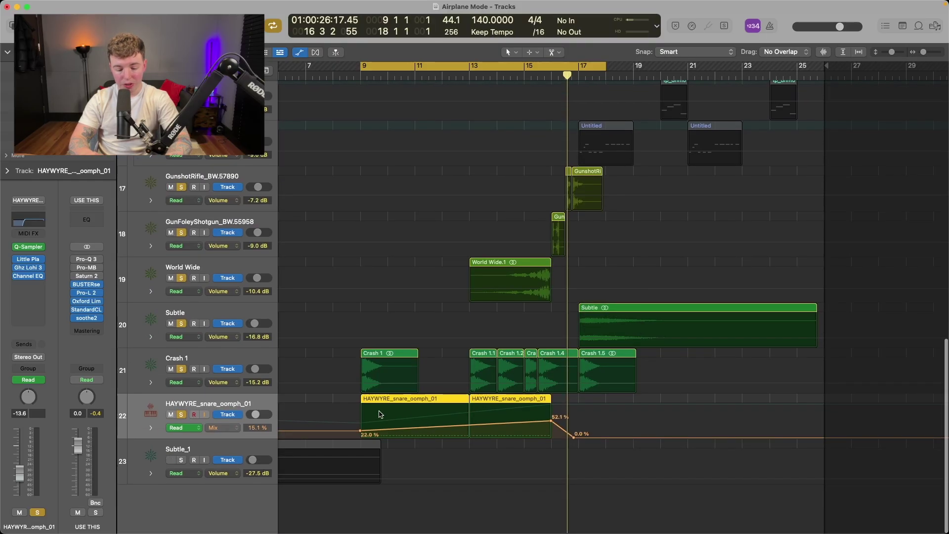
click(241, 427)
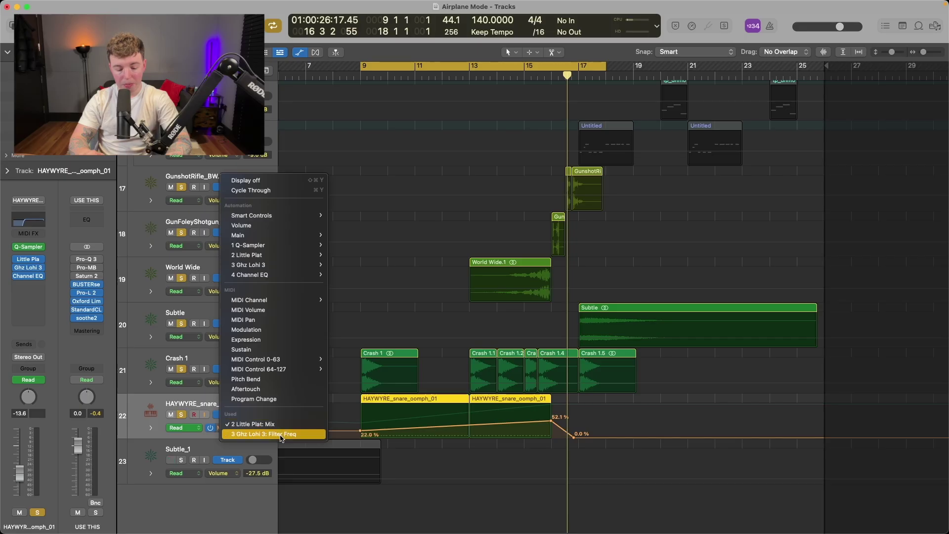
click(346, 434)
click(221, 427)
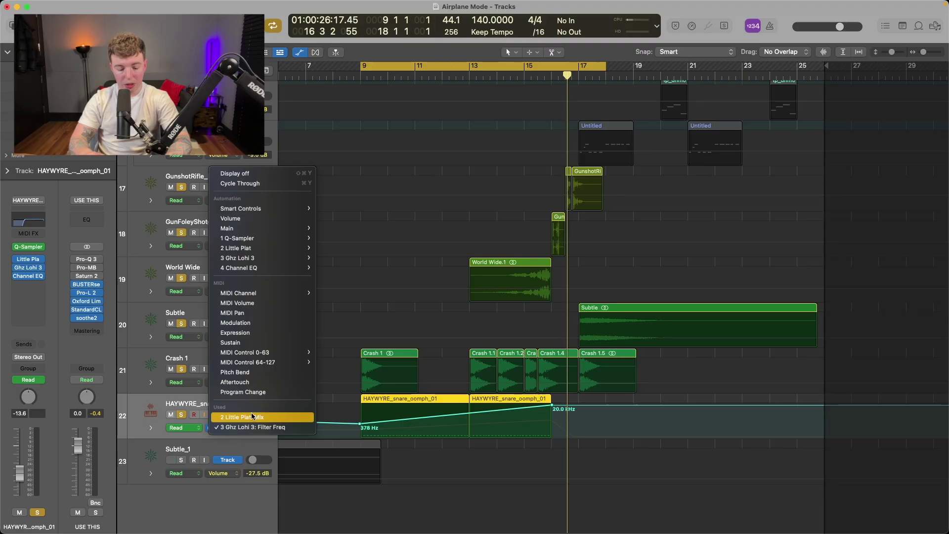
click(247, 432)
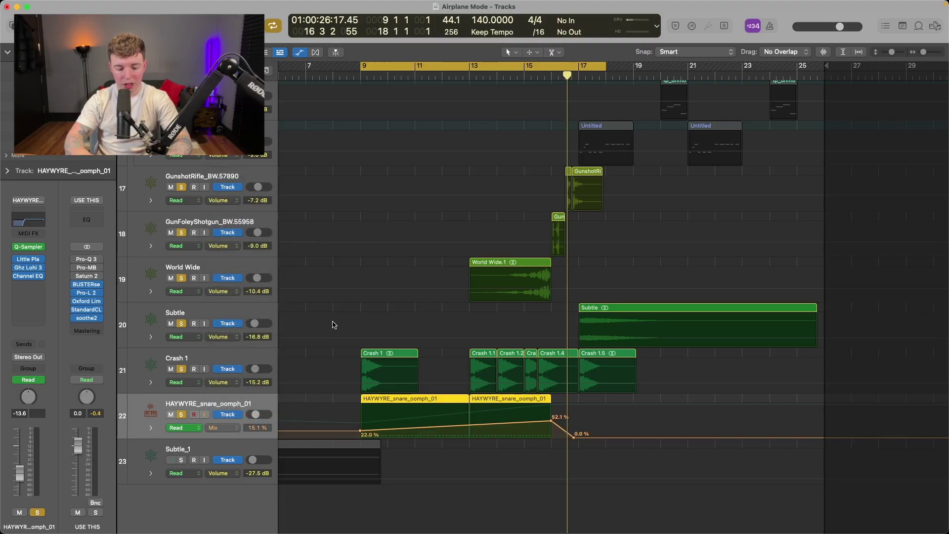
Turn off automation on the Crash 1 track and select the track with its six crash regions
click(222, 370)
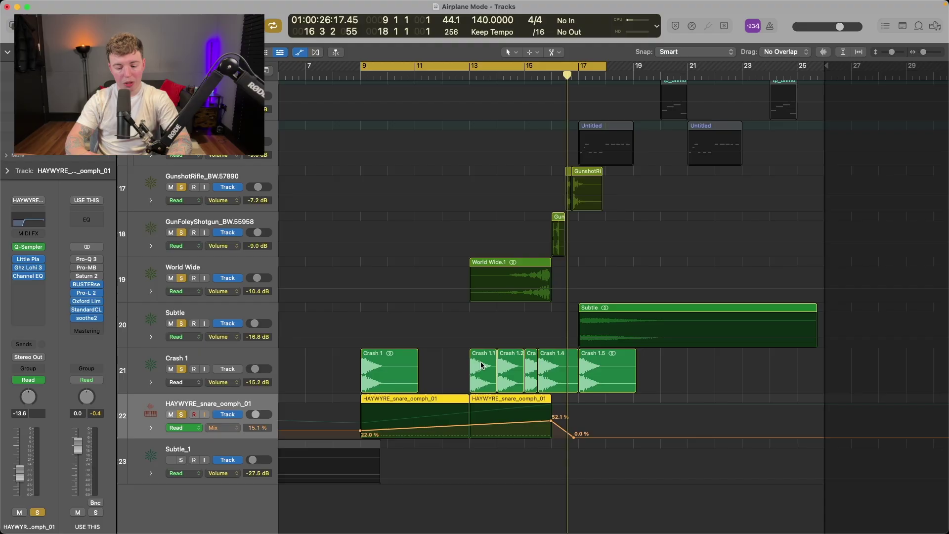
click(224, 362)
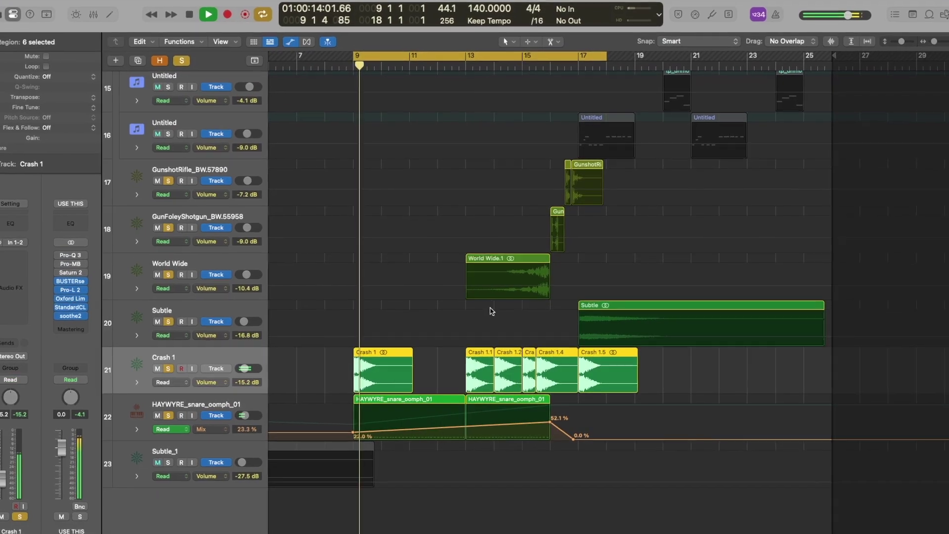
Select the Airplane Mode (Vocals).3 region to examine the vocal track's automation
key(super+Up)
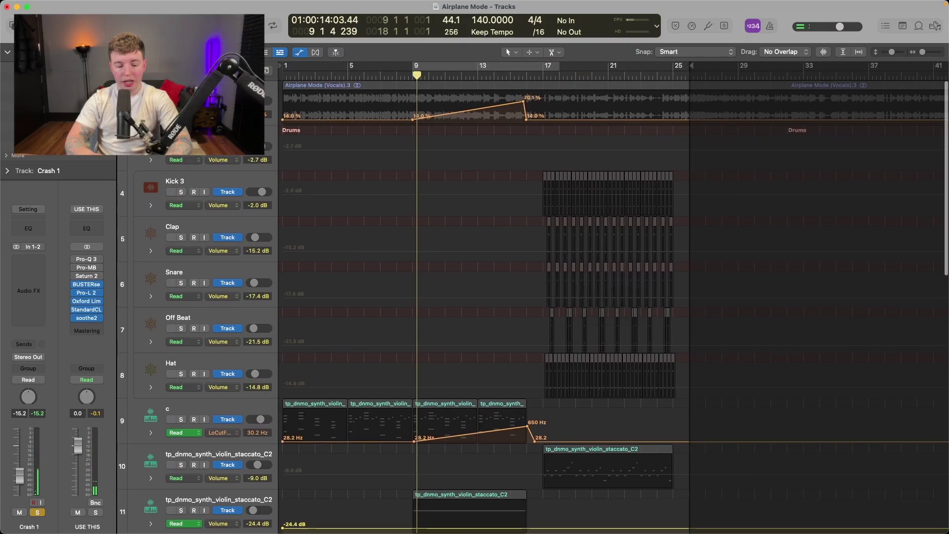
click(485, 101)
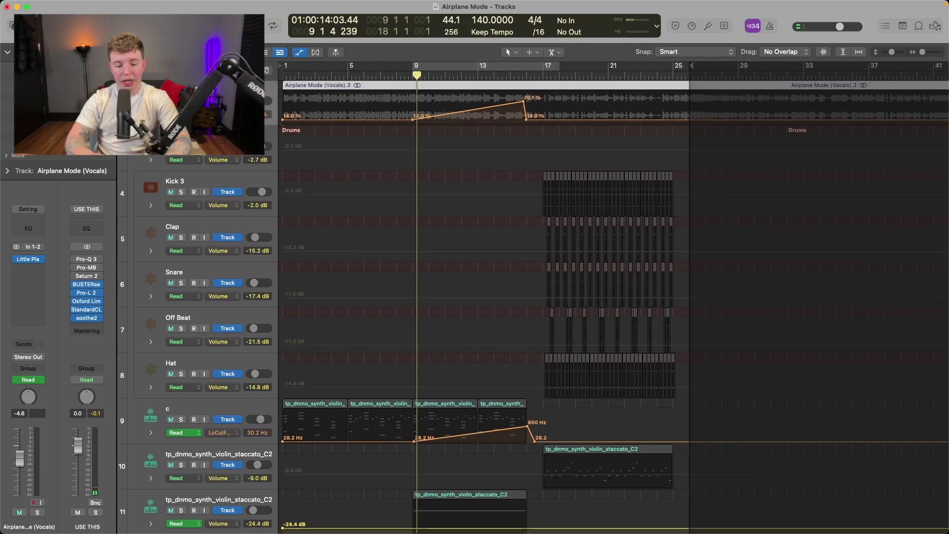